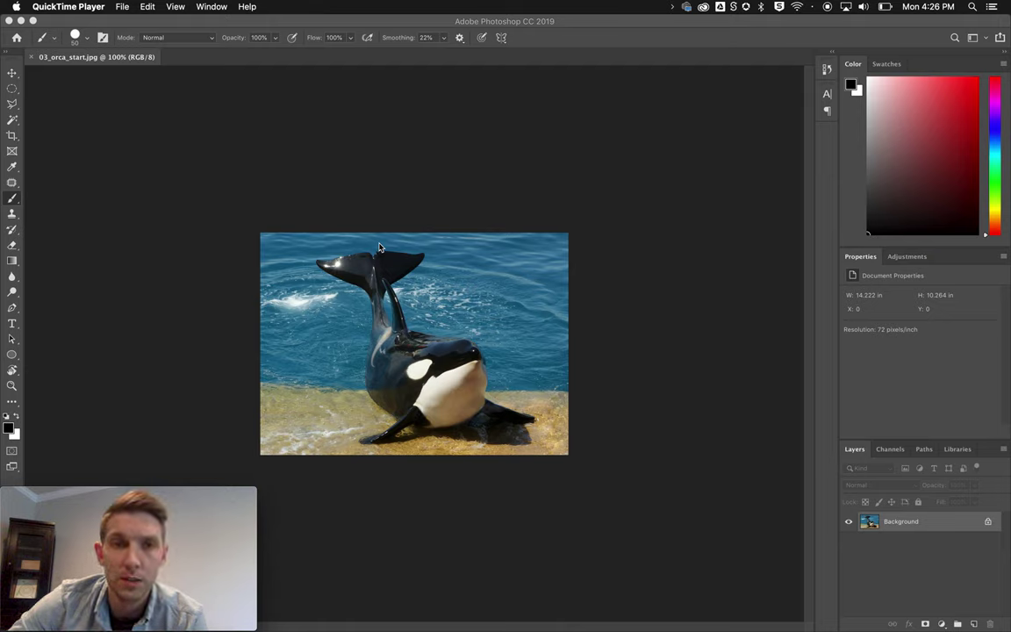
- Start a Pen tool path at the notch between the tail flukes and trace the right fluke's upper edge to its tip
{"action": "left_click", "coordinate": [570, 33]}
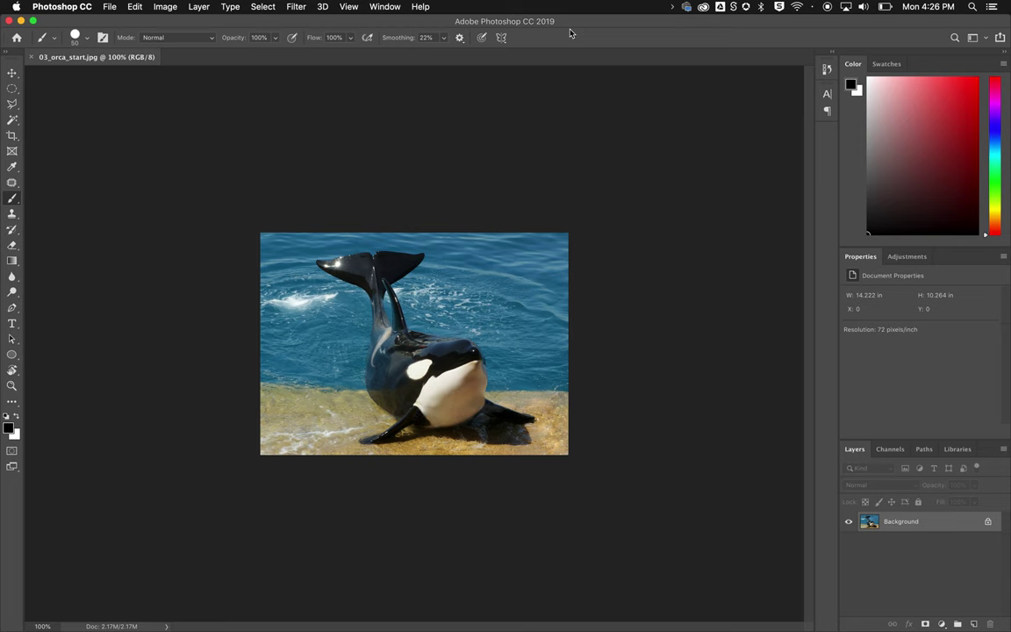
{"action": "key", "text": "super+0"}
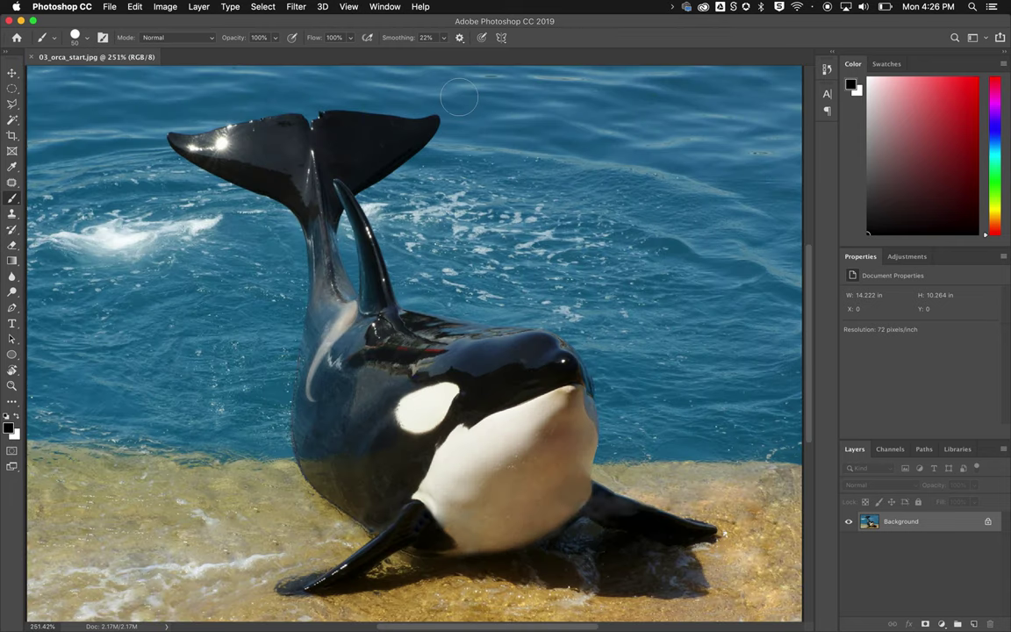
{"action": "left_click", "coordinate": [12, 307]}
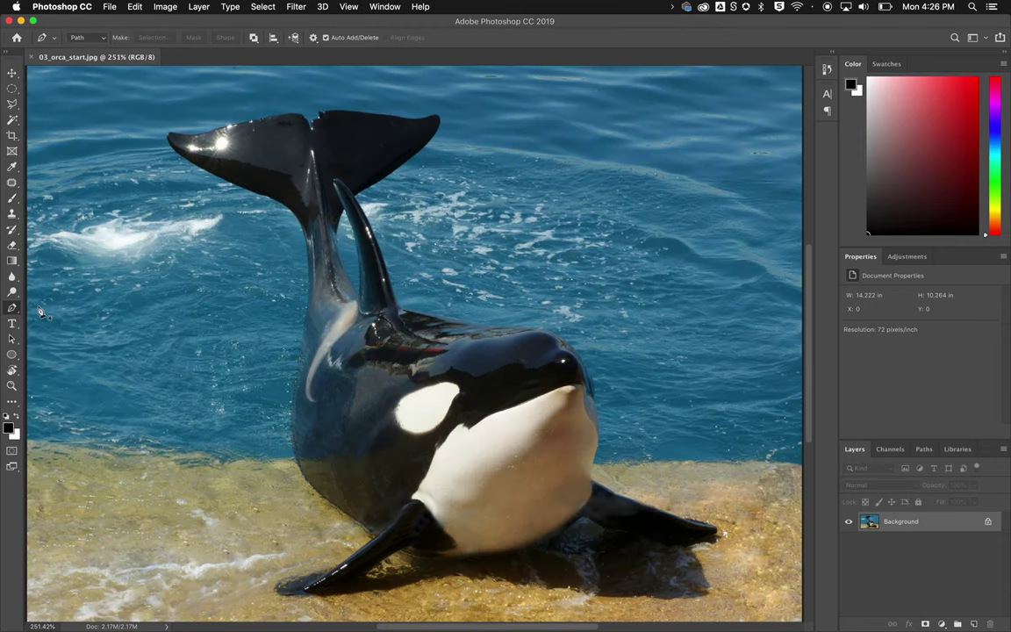
{"action": "left_click", "coordinate": [313, 128]}
{"action": "left_click", "coordinate": [318, 118]}
{"action": "left_click", "coordinate": [319, 112]}
{"action": "left_click", "coordinate": [323, 113]}
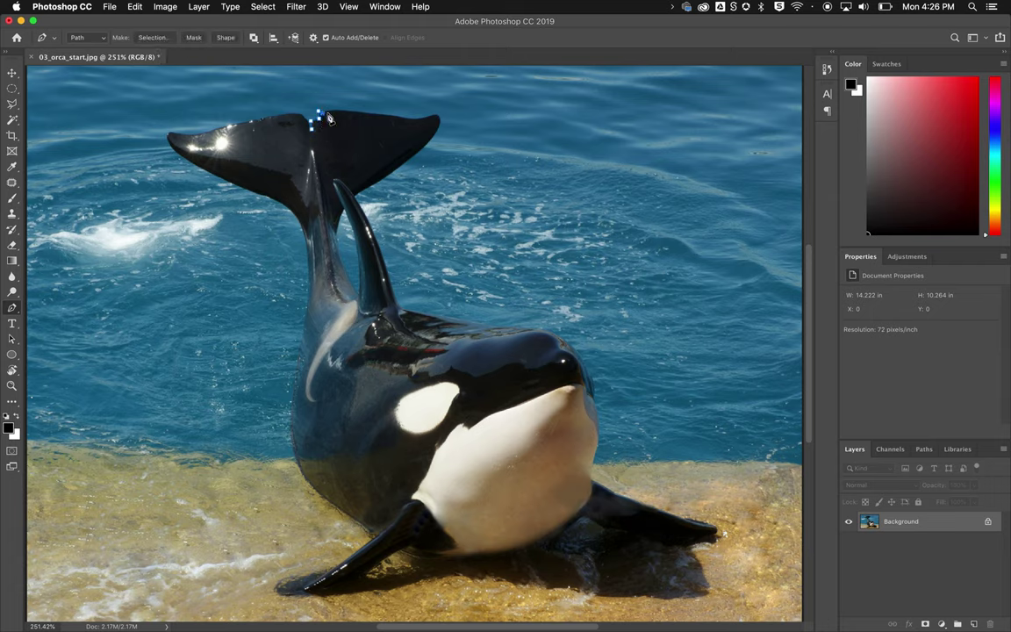
{"action": "left_click", "coordinate": [330, 111]}
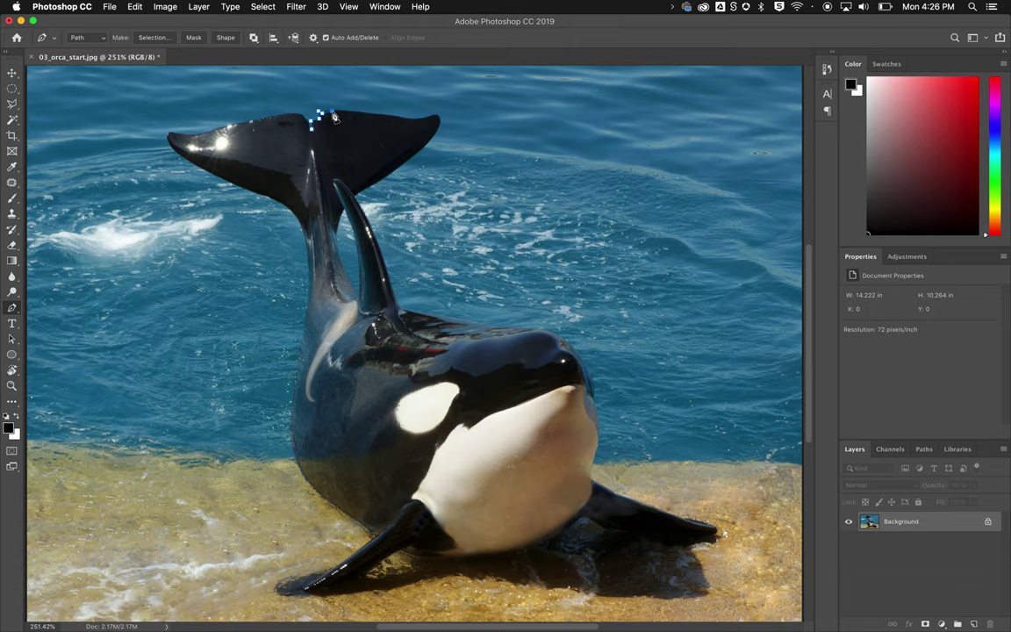
{"action": "left_click", "coordinate": [378, 116]}
{"action": "key", "text": "super+z"}
{"action": "left_click_drag", "start_coordinate": [376, 115], "coordinate": [426, 119]}
{"action": "left_click", "coordinate": [439, 115]}
- Continue the path along the underside of the right fluke to where it meets the dorsal fin
{"action": "left_click_drag", "start_coordinate": [431, 143], "coordinate": [415, 150]}
{"action": "scroll", "coordinate": [431, 156], "scroll_direction": "up", "scroll_amount": 3}
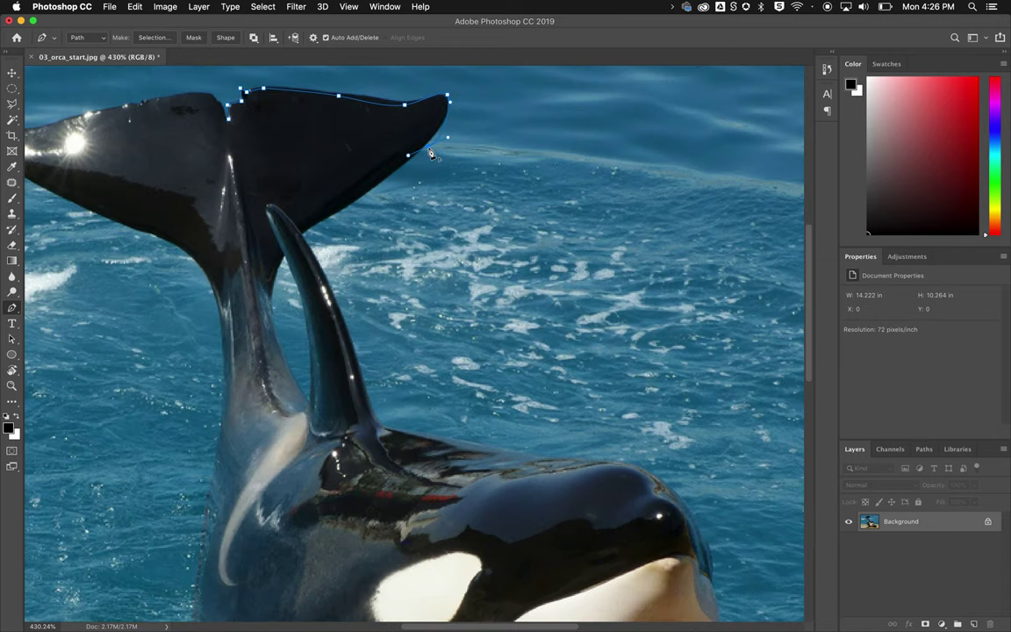
{"action": "left_click_drag", "start_coordinate": [429, 154], "coordinate": [453, 123]}
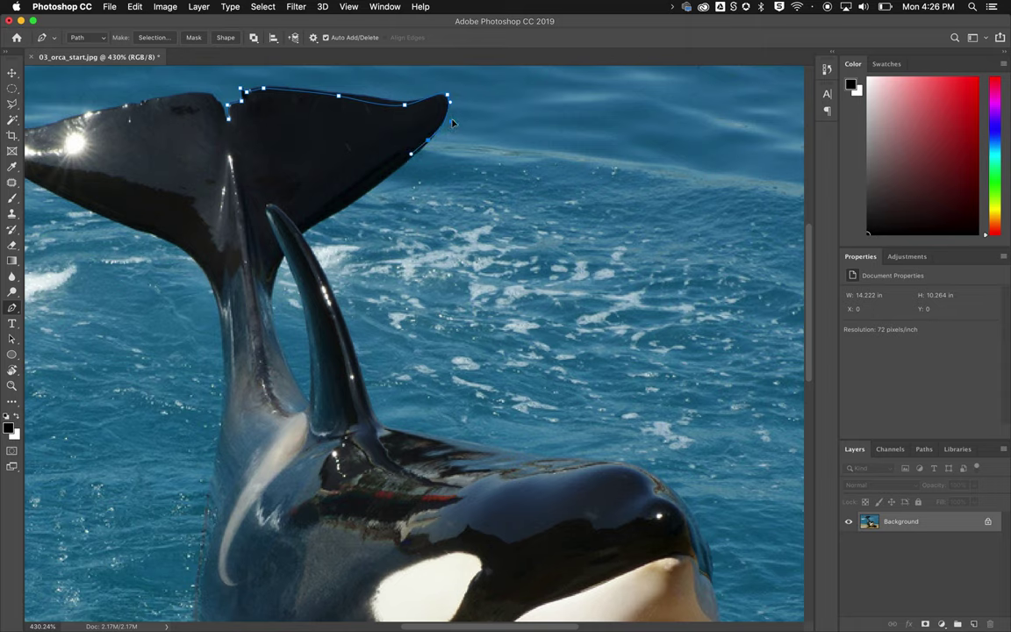
{"action": "left_click_drag", "start_coordinate": [411, 155], "coordinate": [411, 162]}
{"action": "left_click", "coordinate": [407, 156]}
{"action": "left_click_drag", "start_coordinate": [351, 204], "coordinate": [332, 221]}
{"action": "left_click", "coordinate": [329, 218]}
{"action": "left_click", "coordinate": [302, 235]}
- Continue the path down the dorsal fin's outer edge and onto the orca's back
{"action": "left_click_drag", "start_coordinate": [370, 402], "coordinate": [385, 490]}
{"action": "left_click_drag", "start_coordinate": [383, 447], "coordinate": [379, 426]}
{"action": "left_click_drag", "start_coordinate": [455, 441], "coordinate": [468, 440]}
- Extend the path over the head and down the face to the base of the right flipper
{"action": "left_click_drag", "start_coordinate": [665, 470], "coordinate": [552, 313]}
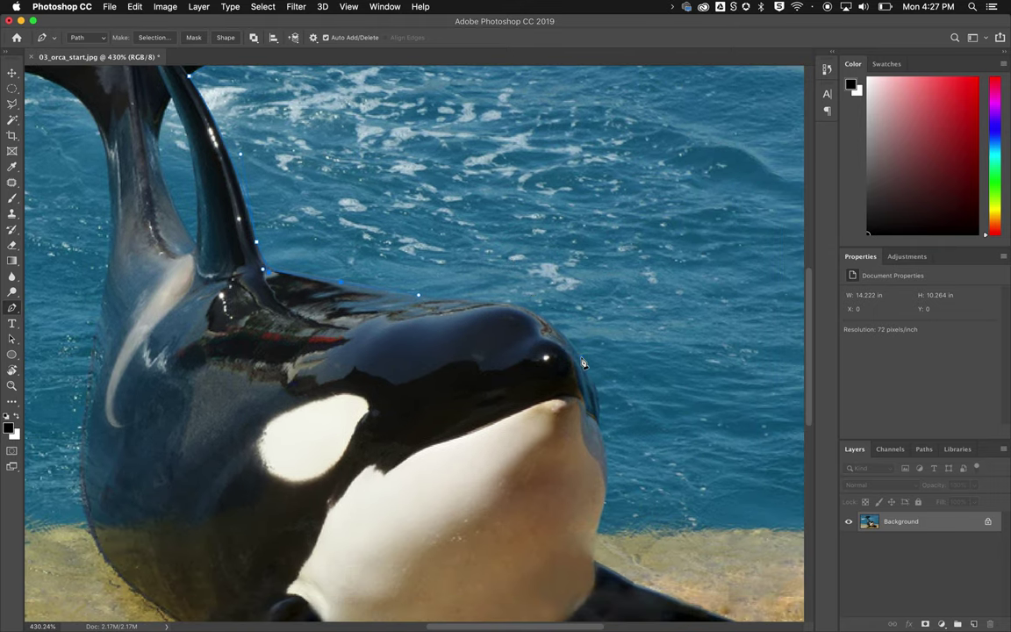
{"action": "left_click_drag", "start_coordinate": [581, 358], "coordinate": [605, 417]}
{"action": "left_click_drag", "start_coordinate": [599, 520], "coordinate": [592, 533]}
{"action": "left_click", "coordinate": [625, 579]}
- Trace the path around the right flipper, along its upper edge, tip and underside
{"action": "left_click_drag", "start_coordinate": [623, 466], "coordinate": [526, 209]}
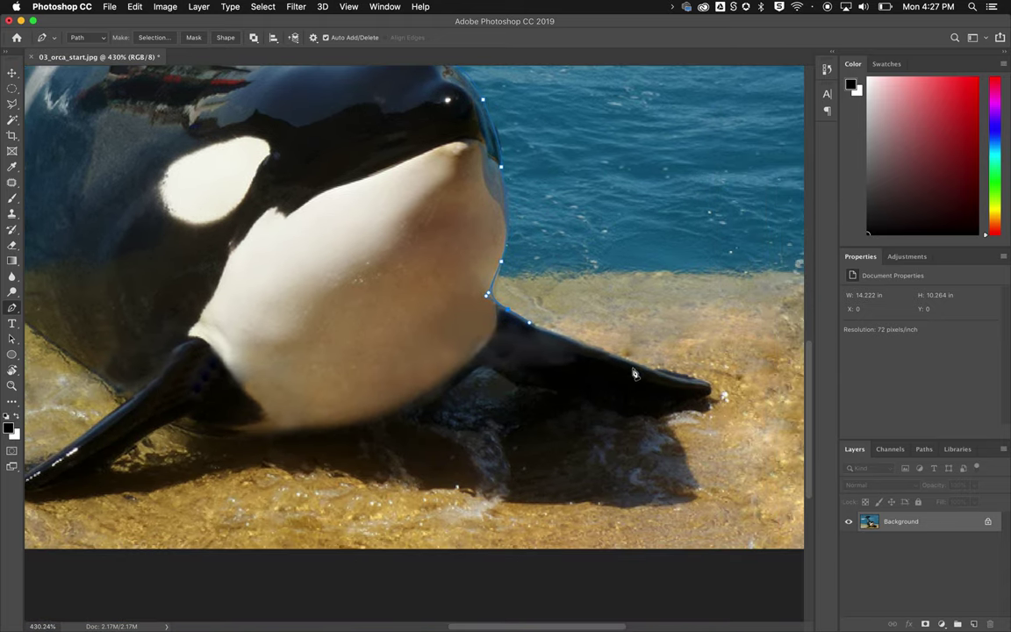
{"action": "left_click_drag", "start_coordinate": [681, 385], "coordinate": [713, 383]}
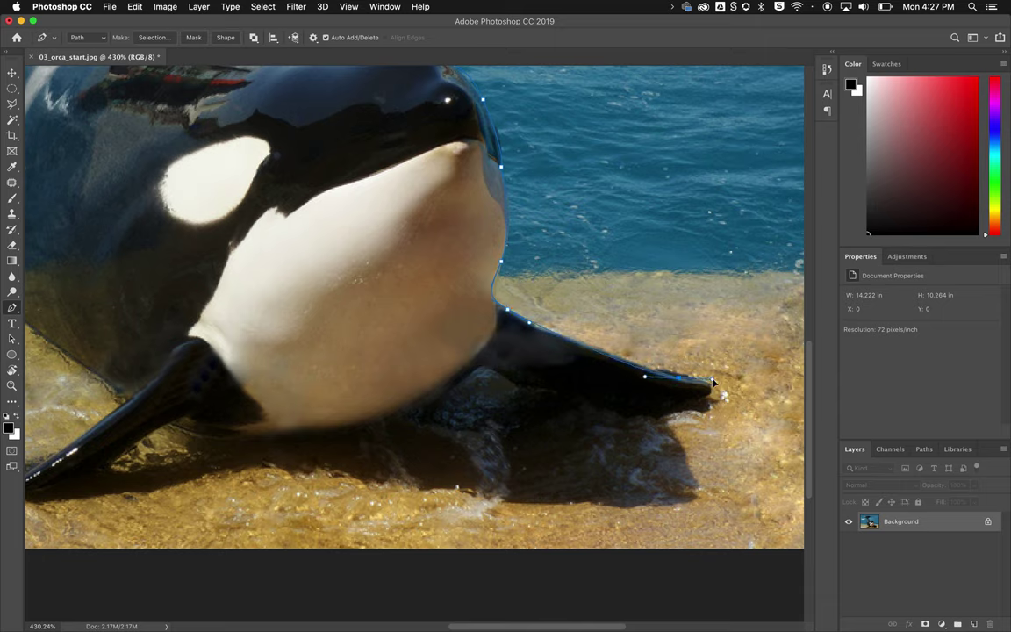
{"action": "left_click", "coordinate": [632, 411]}
{"action": "left_click_drag", "start_coordinate": [496, 373], "coordinate": [453, 345]}
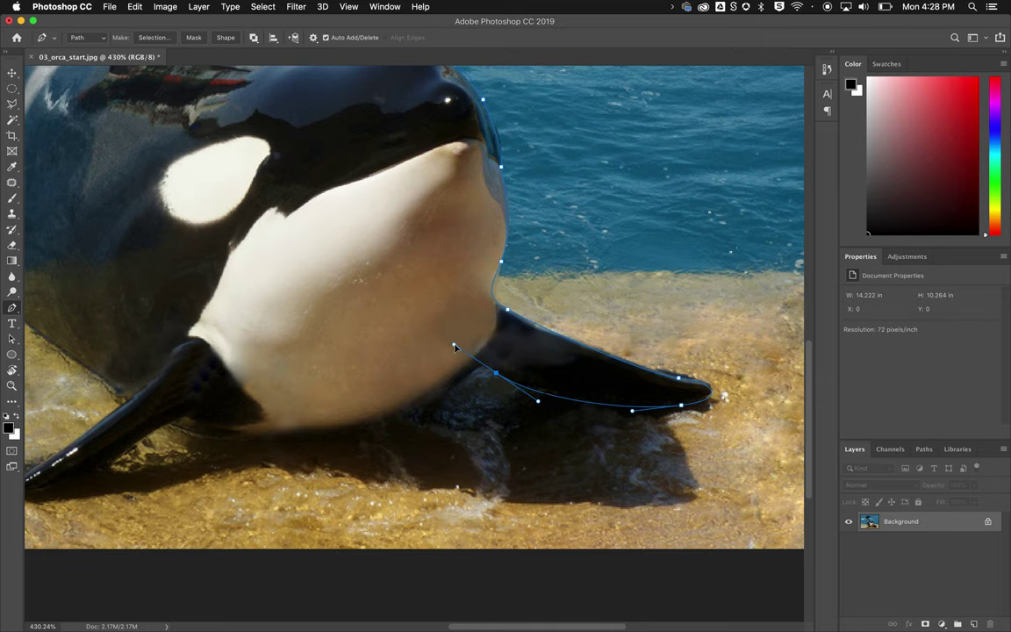
- Continue the path with a curve along the white belly to the base of the left flipper
{"action": "left_click_drag", "start_coordinate": [454, 347], "coordinate": [453, 387]}
{"action": "left_click_drag", "start_coordinate": [189, 422], "coordinate": [249, 381]}
{"action": "left_click", "coordinate": [173, 422]}
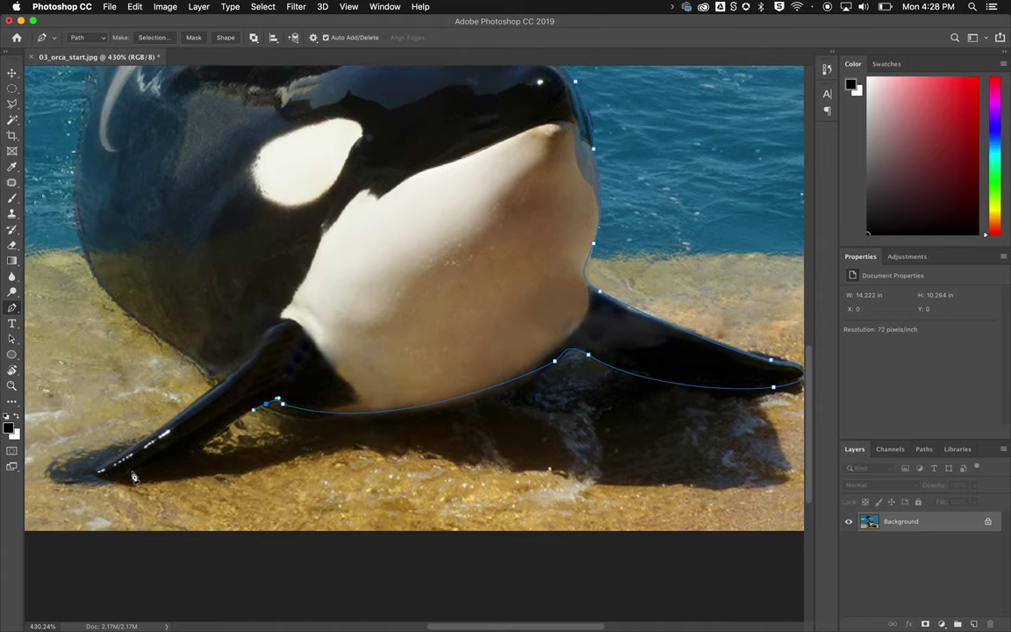
- Trace the path around the left flipper and up the left side of the body
{"action": "left_click_drag", "start_coordinate": [103, 474], "coordinate": [76, 474]}
{"action": "left_click", "coordinate": [235, 380]}
{"action": "scroll", "coordinate": [168, 204], "scroll_direction": "left", "scroll_amount": 5}
{"action": "scroll", "coordinate": [168, 203], "scroll_direction": "up", "scroll_amount": 3}
- Continue the path up the tail stock and along the underside of the left fluke
{"action": "left_click_drag", "start_coordinate": [237, 277], "coordinate": [396, 367]}
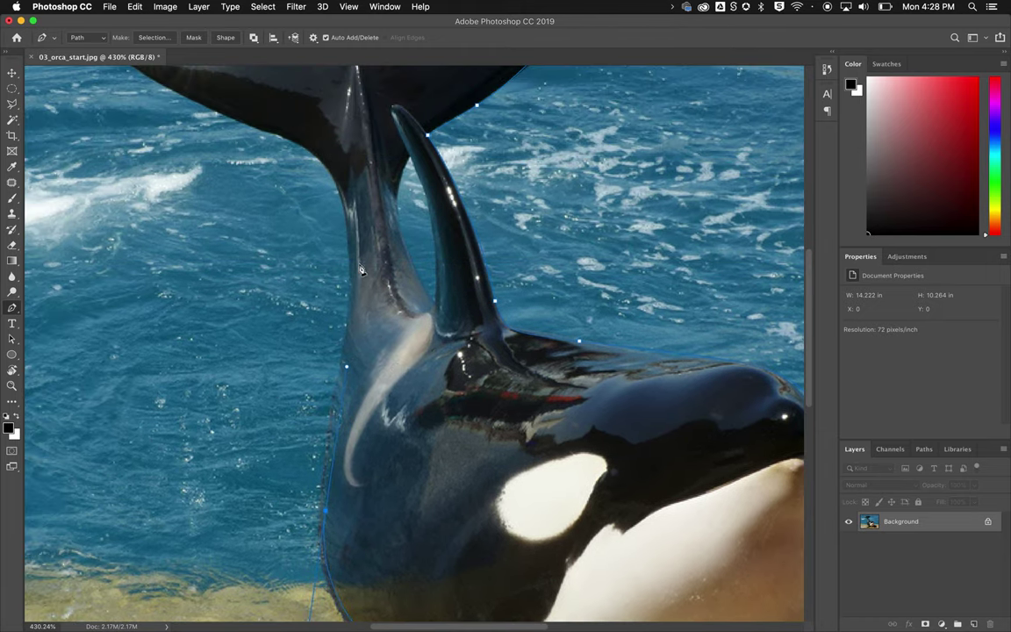
{"action": "left_click_drag", "start_coordinate": [337, 188], "coordinate": [293, 148]}
{"action": "left_click_drag", "start_coordinate": [354, 190], "coordinate": [284, 208]}
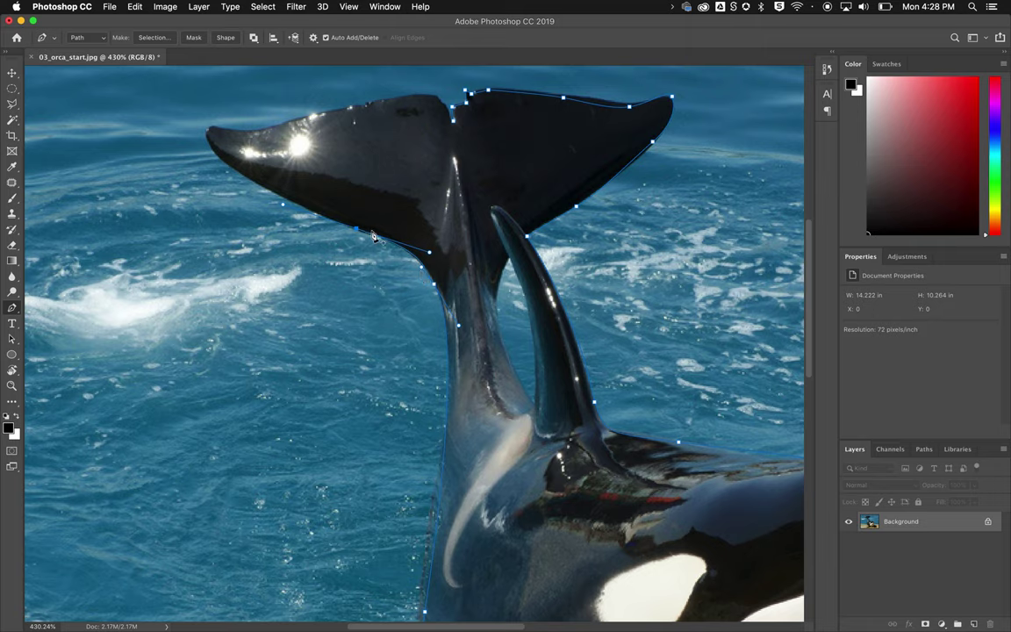
- Trace the left fluke's tip and upper edge and close the path at the notch between the flukes
{"action": "left_click_drag", "start_coordinate": [208, 133], "coordinate": [237, 135]}
{"action": "left_click", "coordinate": [245, 132]}
{"action": "mouse_move", "coordinate": [350, 107]}
{"action": "left_mouse_down"}
{"action": "mouse_move", "coordinate": [371, 99]}
{"action": "mouse_move", "coordinate": [365, 106]}
{"action": "left_mouse_up"}
{"action": "left_click", "coordinate": [368, 102]}
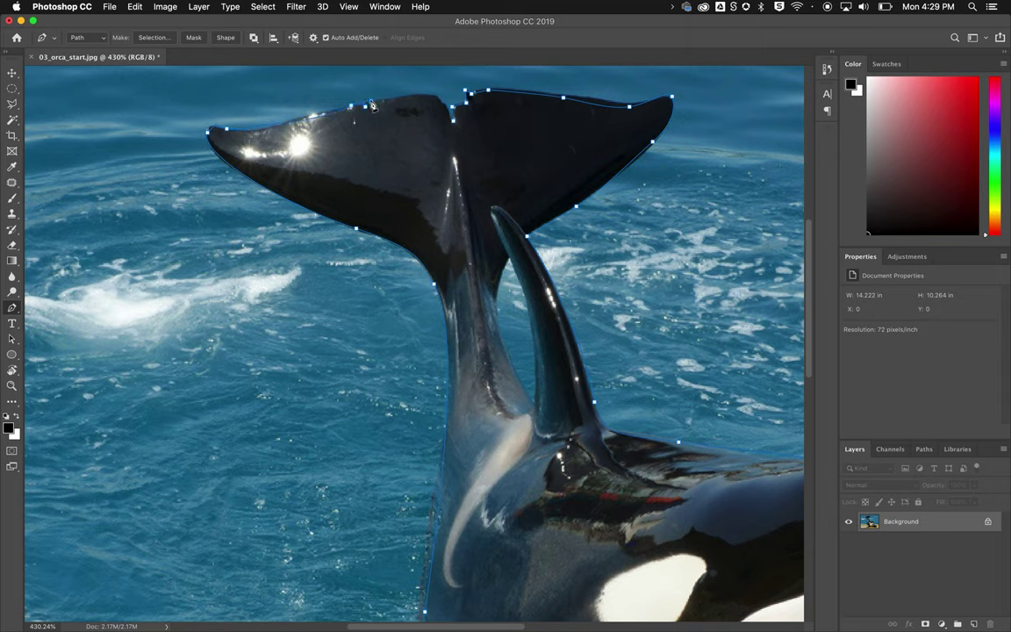
{"action": "left_click", "coordinate": [433, 96]}
{"action": "left_click", "coordinate": [444, 103]}
{"action": "left_click", "coordinate": [453, 120]}
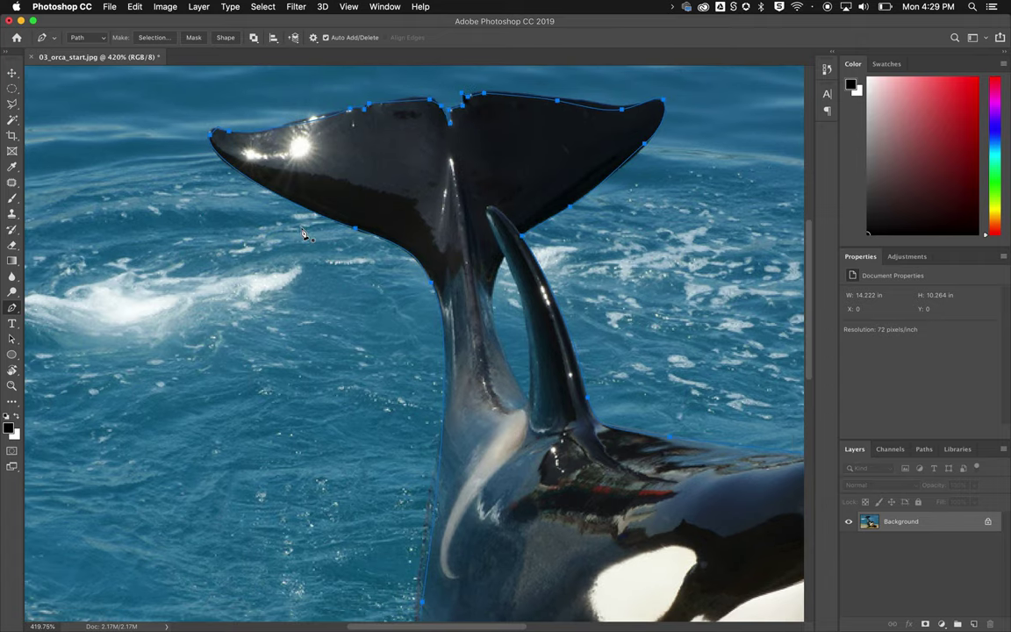
- Convert the orca work path into a selection and add a layer mask from it to hide the background
{"action": "key", "text": "super+0"}
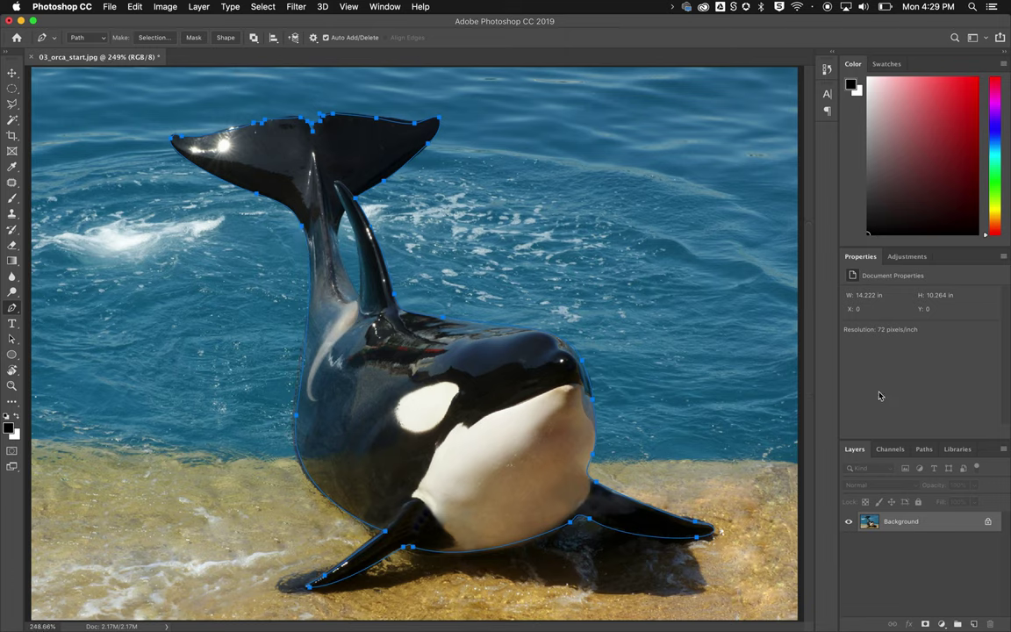
{"action": "left_click", "coordinate": [924, 449]}
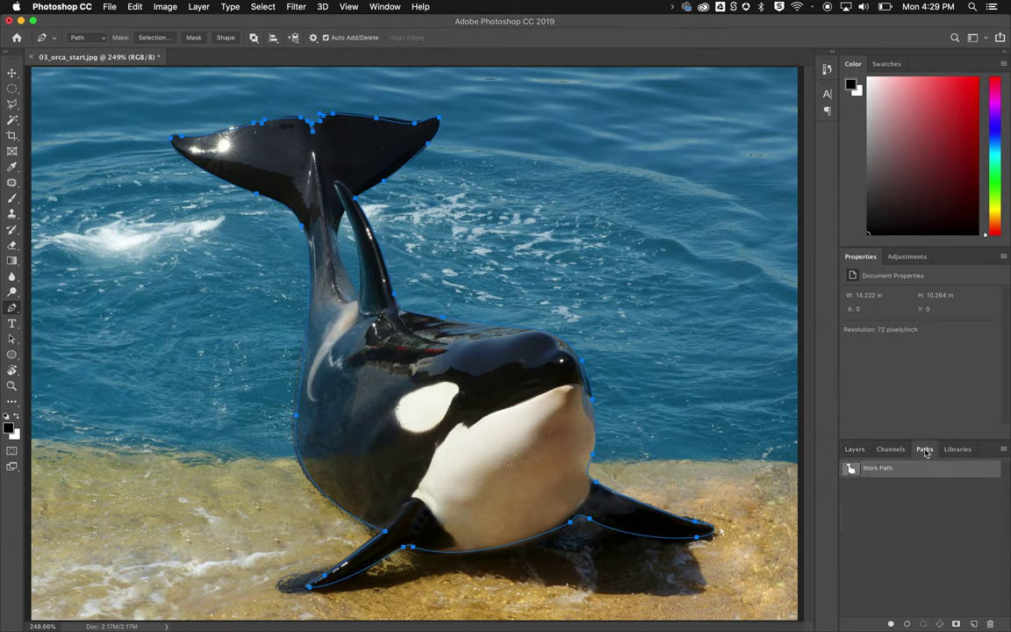
{"action": "right_click", "coordinate": [878, 471]}
{"action": "left_click", "coordinate": [820, 498]}
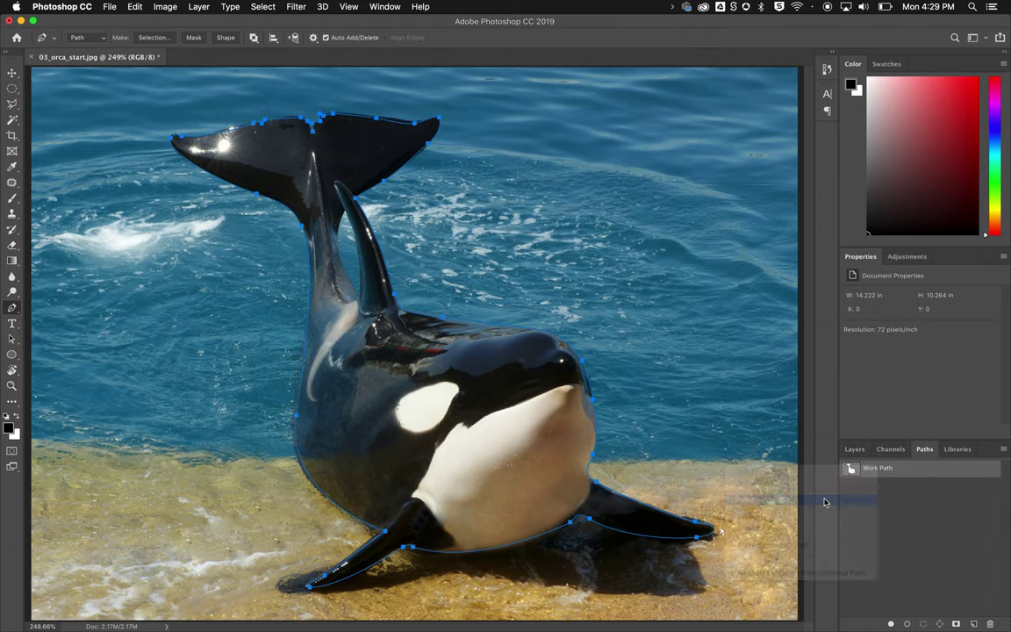
{"action": "left_click", "coordinate": [579, 257]}
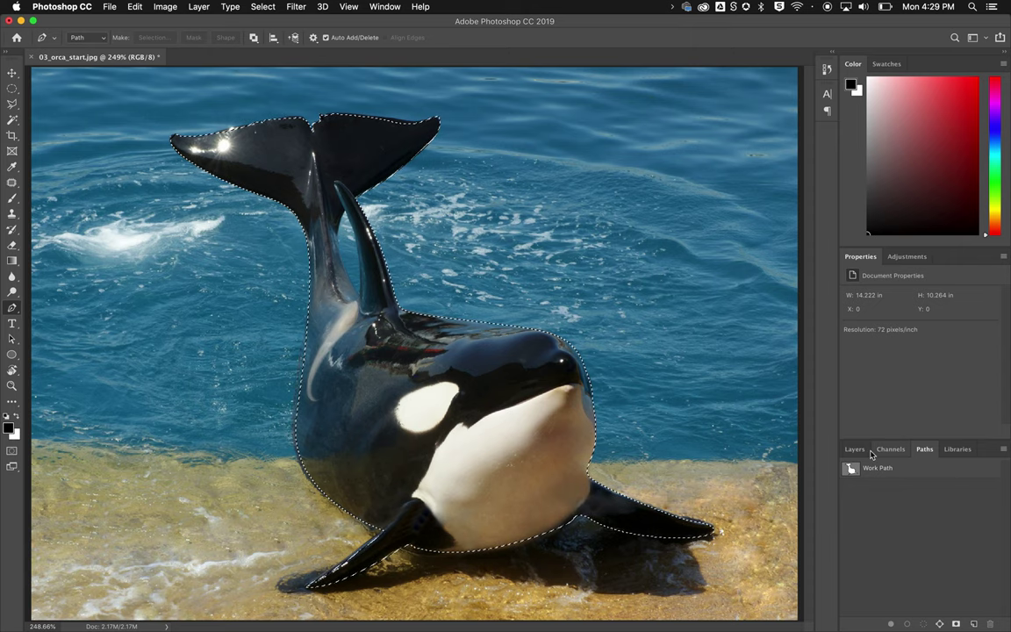
{"action": "left_click", "coordinate": [853, 448]}
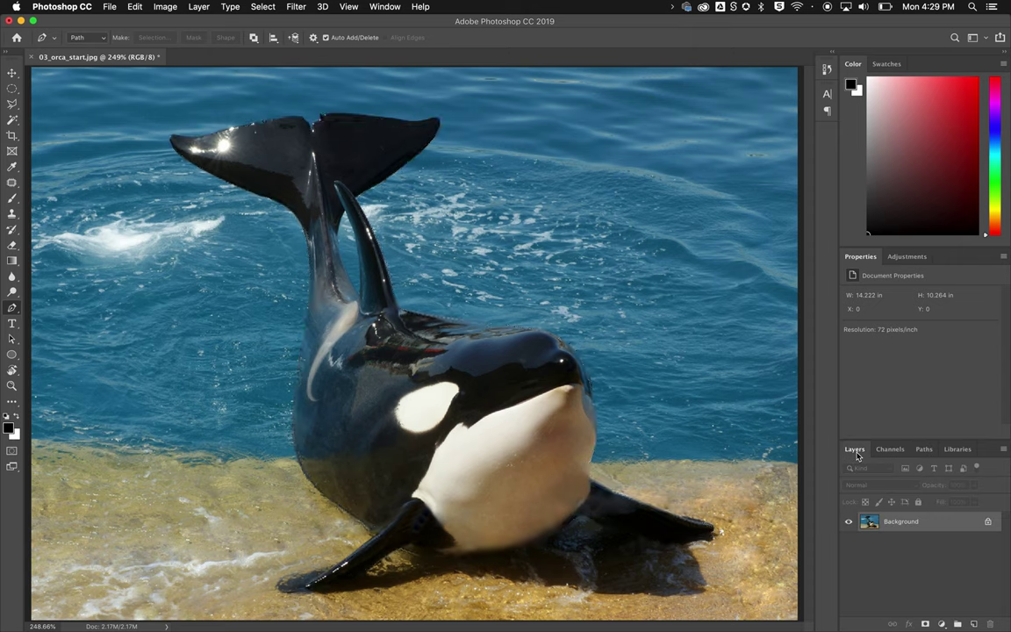
{"action": "left_click", "coordinate": [924, 623]}
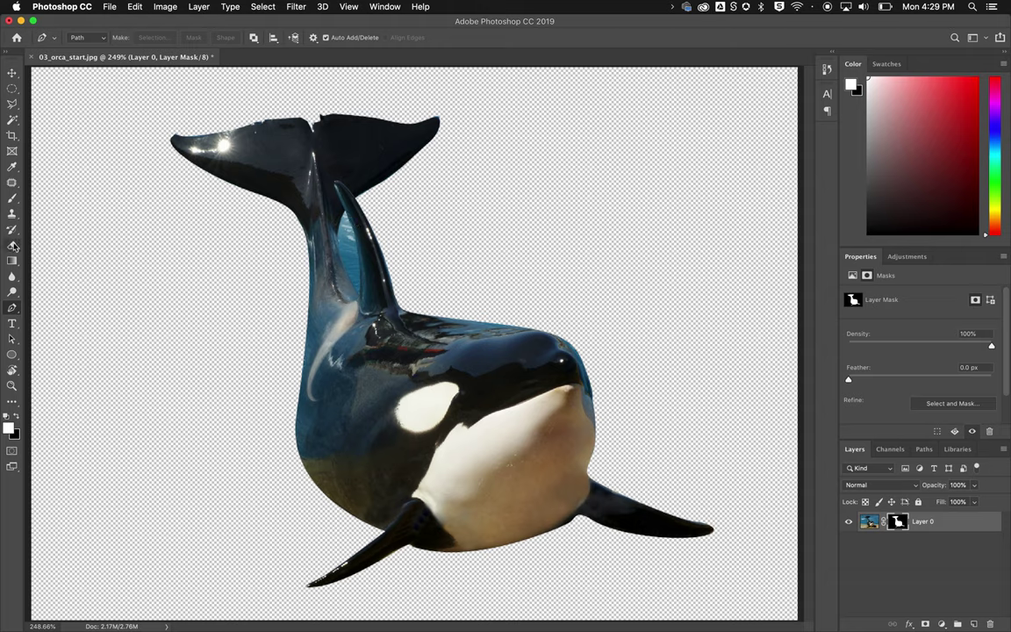
- Draw a closed path around the water gap between tail and dorsal fin and convert it into a selection
{"action": "left_click", "coordinate": [348, 216]}
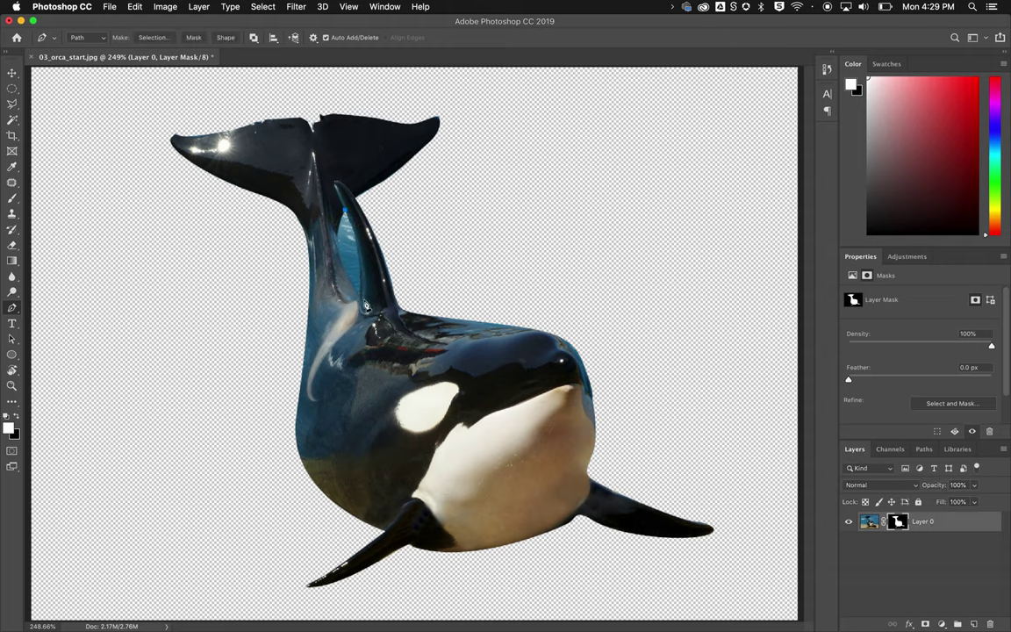
{"action": "mouse_move", "coordinate": [360, 300]}
{"action": "left_mouse_down"}
{"action": "mouse_move", "coordinate": [400, 357]}
{"action": "mouse_move", "coordinate": [361, 299]}
{"action": "left_mouse_up"}
{"action": "left_click_drag", "start_coordinate": [345, 210], "coordinate": [327, 175]}
{"action": "left_click", "coordinate": [924, 448]}
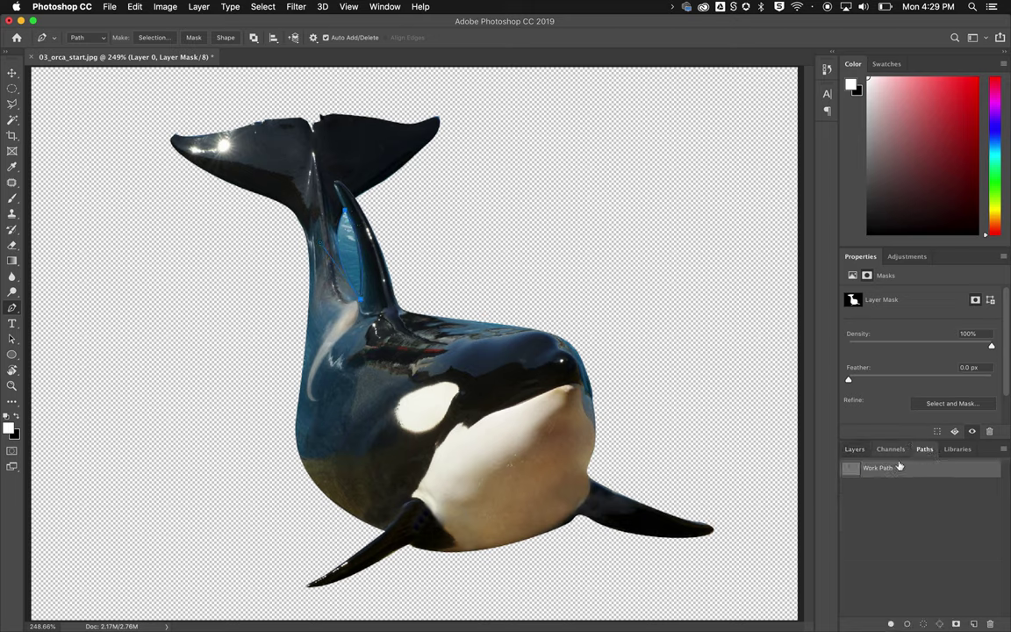
{"action": "right_click", "coordinate": [873, 467]}
{"action": "left_click", "coordinate": [832, 508]}
{"action": "left_click", "coordinate": [574, 253]}
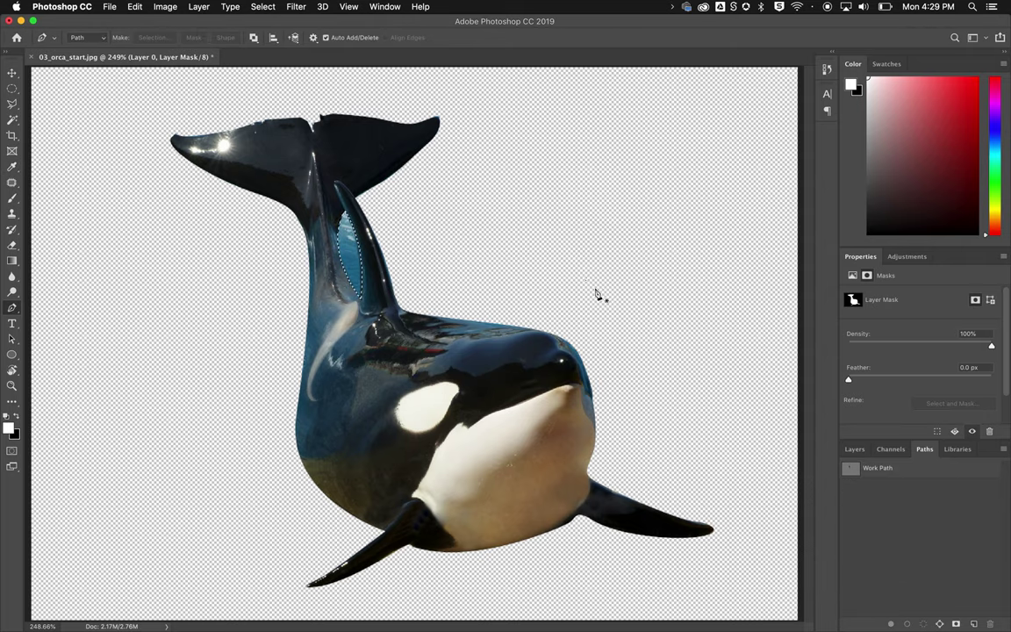
- Paint the selected gap black on the layer mask with the Brush tool to hide the water, and deselect
{"action": "left_click", "coordinate": [855, 449]}
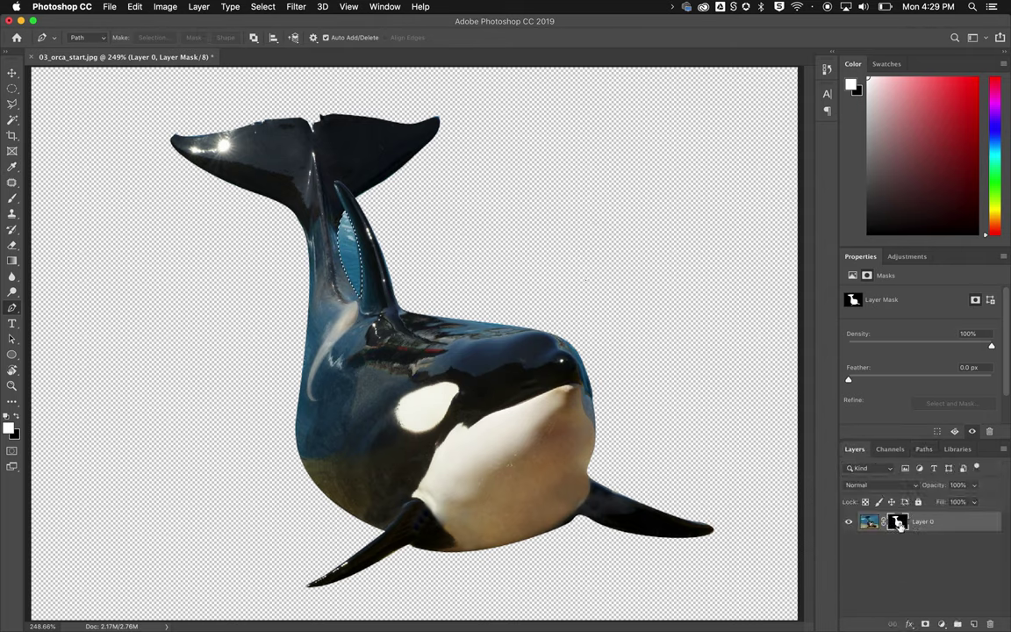
{"action": "left_click", "coordinate": [13, 199]}
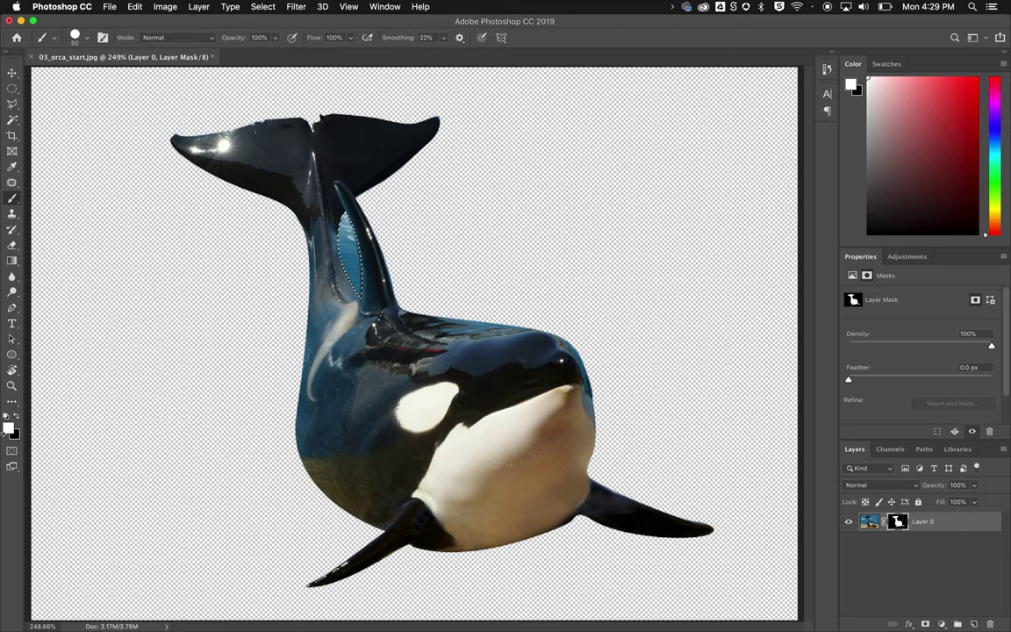
{"action": "key", "text": "x"}
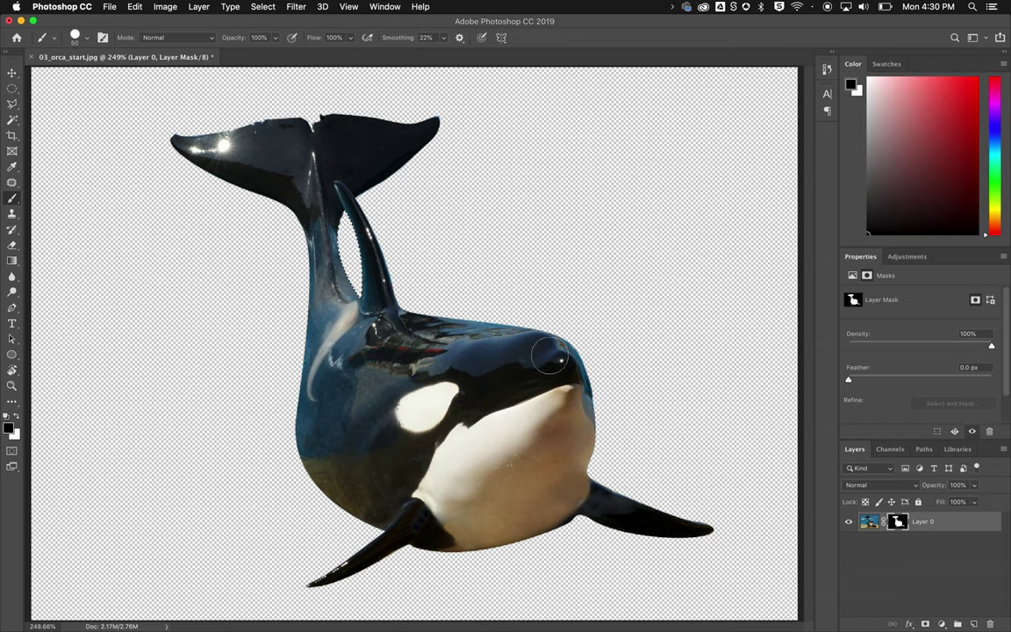
{"action": "key", "text": "super+d"}
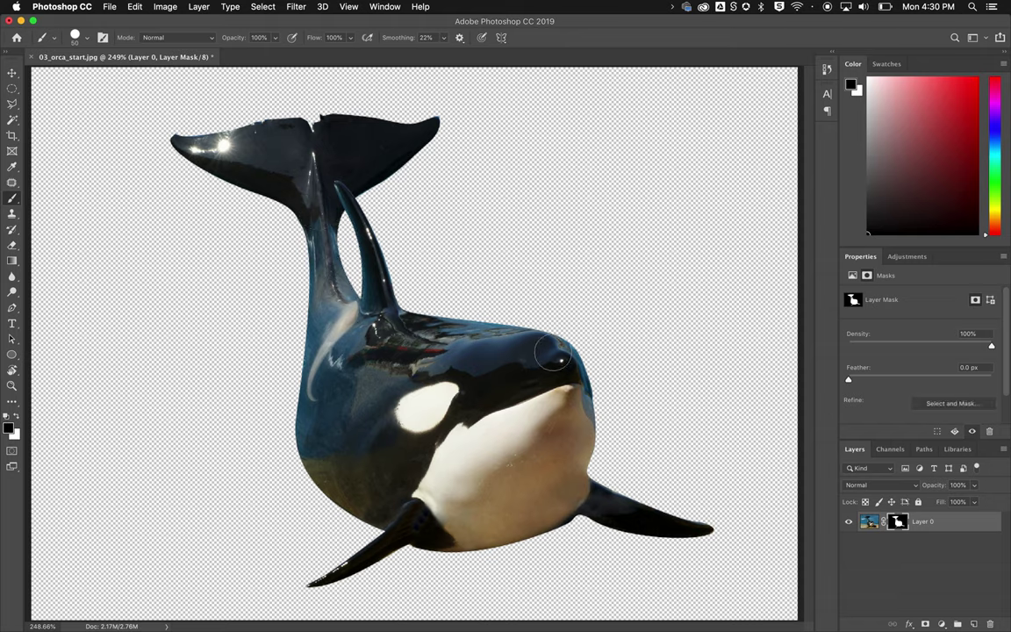
- Disable the layer mask temporarily to view the original photo, and enable it again
{"action": "right_click", "coordinate": [898, 523]}
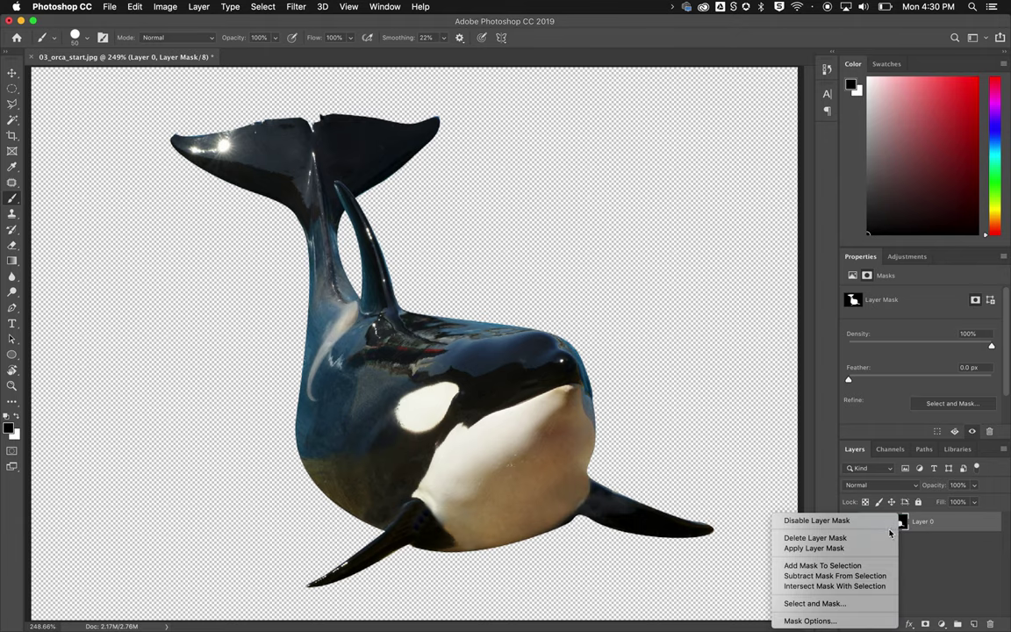
{"action": "left_click", "coordinate": [882, 520]}
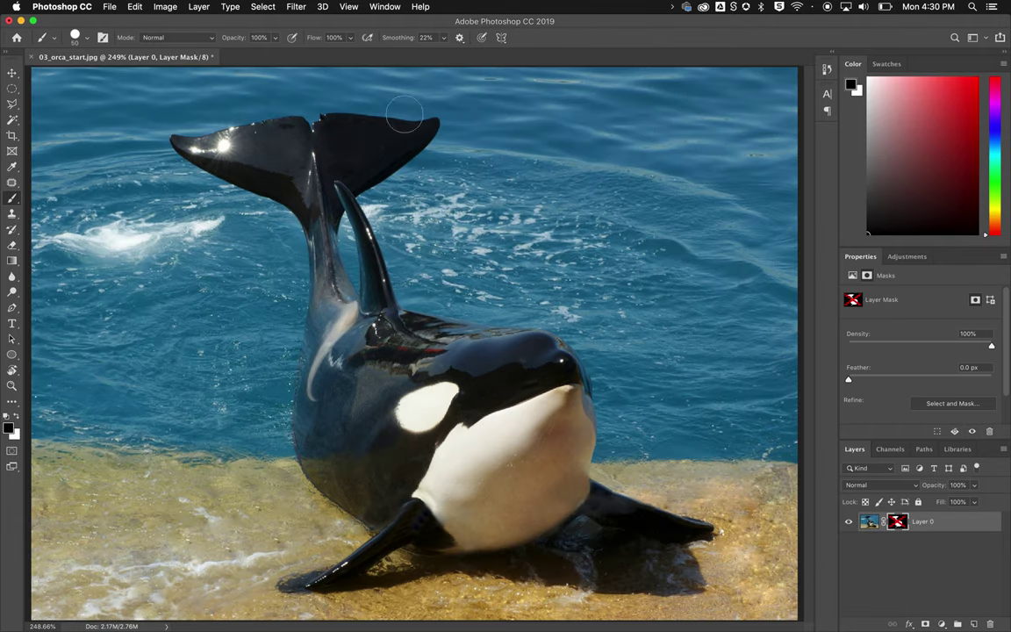
{"action": "left_click", "coordinate": [898, 523], "text": "shift"}
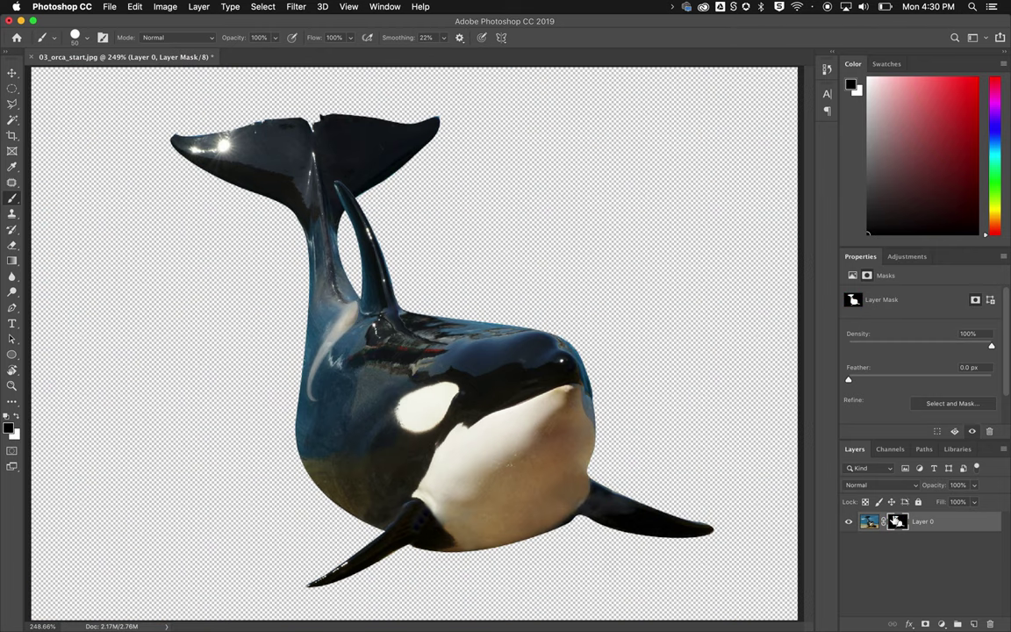
- Save a PNG copy of the cutout as 03_orca_end.png in the October folder with the large file size option
{"action": "left_click", "coordinate": [108, 6]}
{"action": "left_click", "coordinate": [166, 129]}
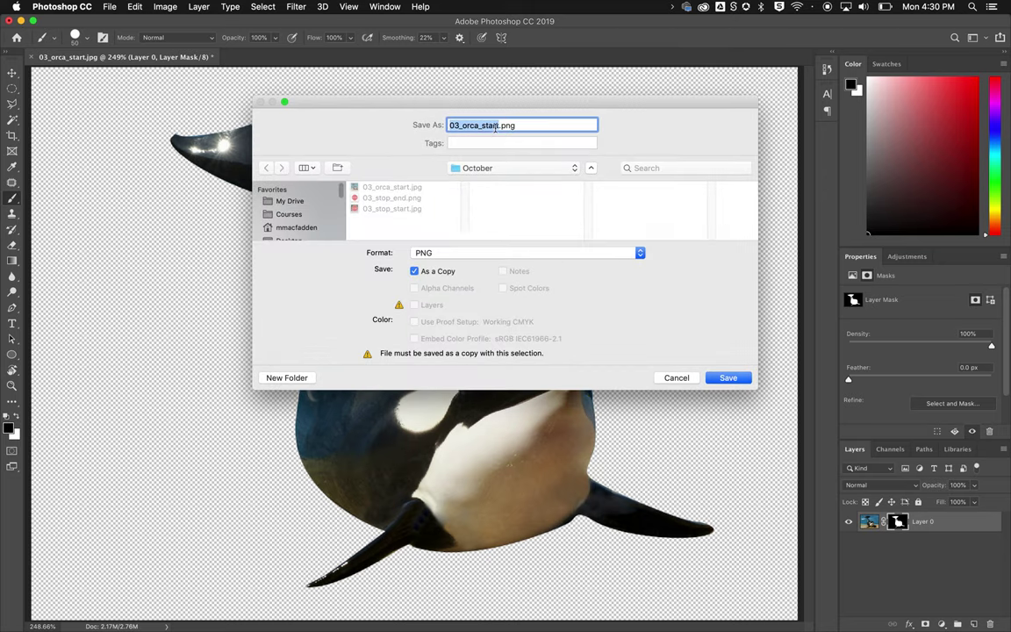
{"action": "key", "text": "Right"}
{"action": "key", "text": "BackSpace"}
{"action": "key", "text": "BackSpace"}
{"action": "key", "text": "BackSpace"}
{"action": "key", "text": "BackSpace"}
{"action": "type", "text": "end"}
{"action": "left_click", "coordinate": [741, 377]}
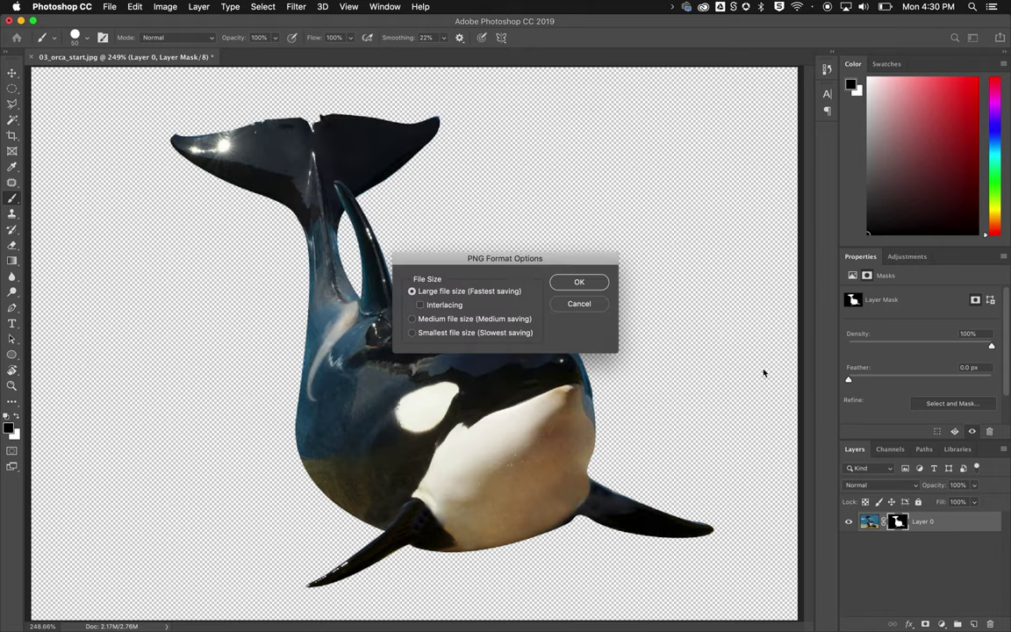
{"action": "left_click", "coordinate": [579, 282]}
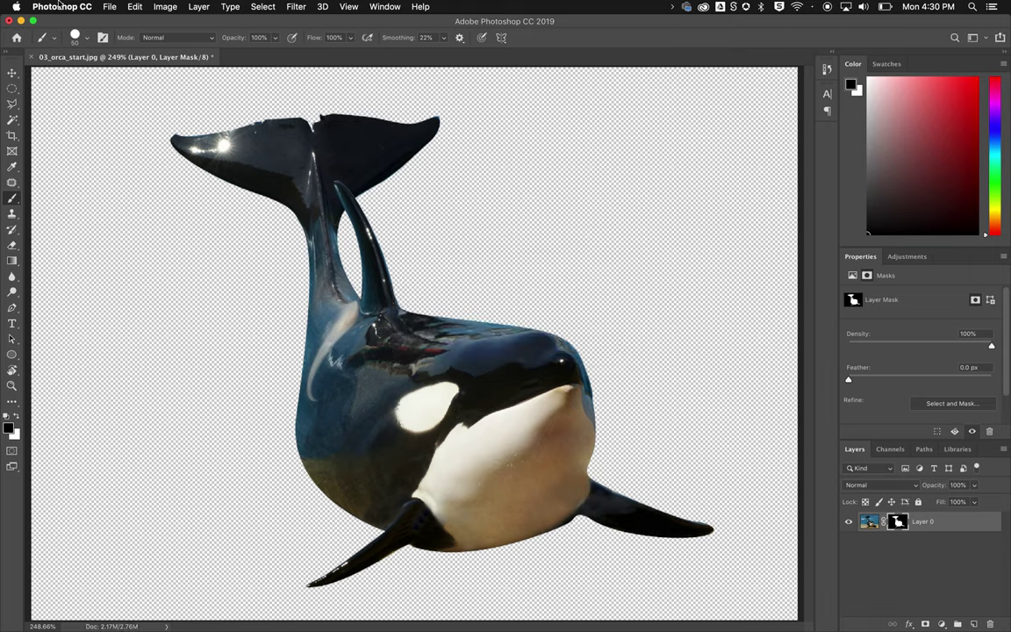
- Save the layered document in Photoshop format as 03_orca_working.psd in the October folder with Maximize Compatibility on
{"action": "left_click", "coordinate": [109, 6]}
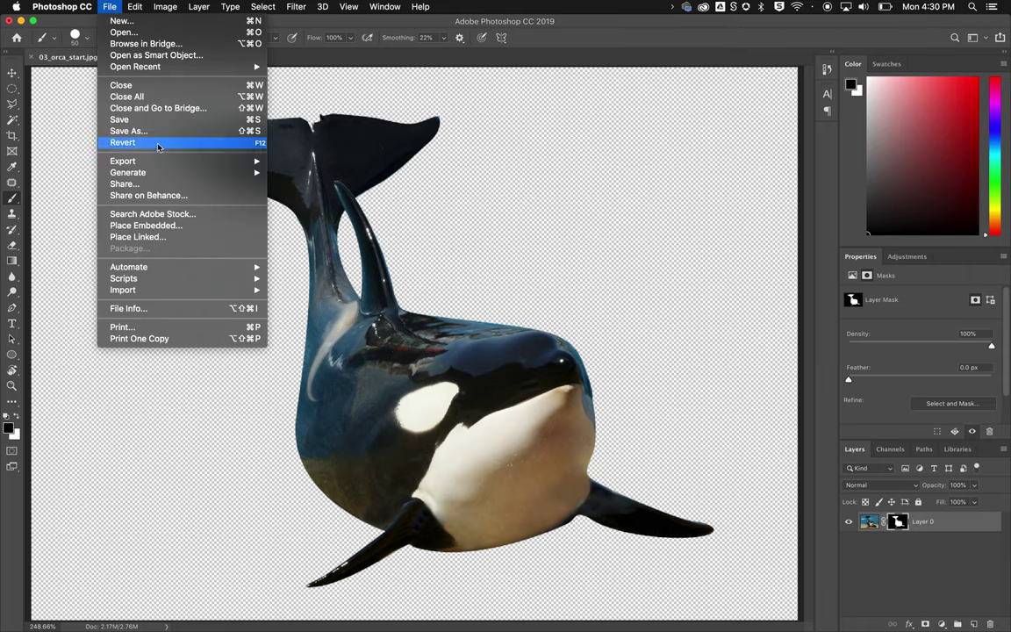
{"action": "left_click", "coordinate": [165, 134]}
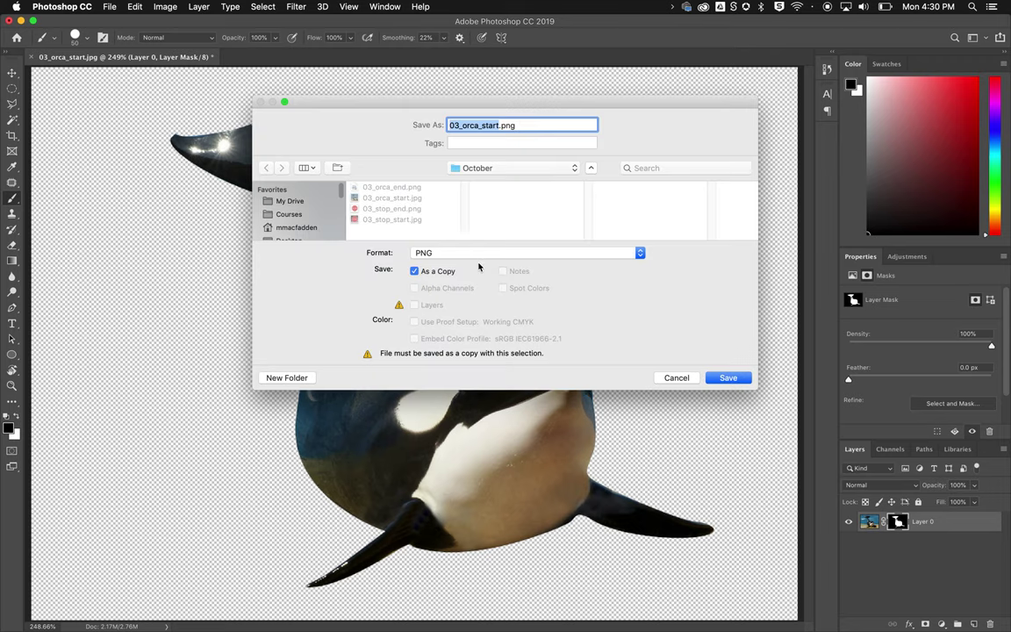
{"action": "left_click", "coordinate": [480, 256]}
{"action": "left_click", "coordinate": [434, 90]}
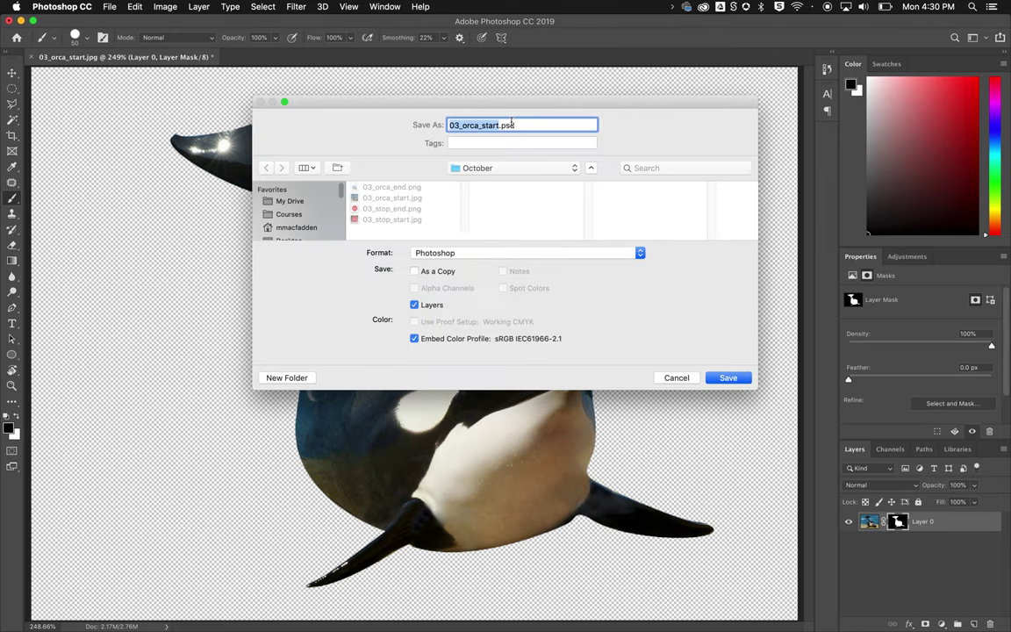
{"action": "key", "text": "BackSpace"}
{"action": "key", "text": "BackSpace"}
{"action": "key", "text": "BackSpace"}
{"action": "key", "text": "BackSpace"}
{"action": "key", "text": "BackSpace"}
{"action": "type", "text": "working"}
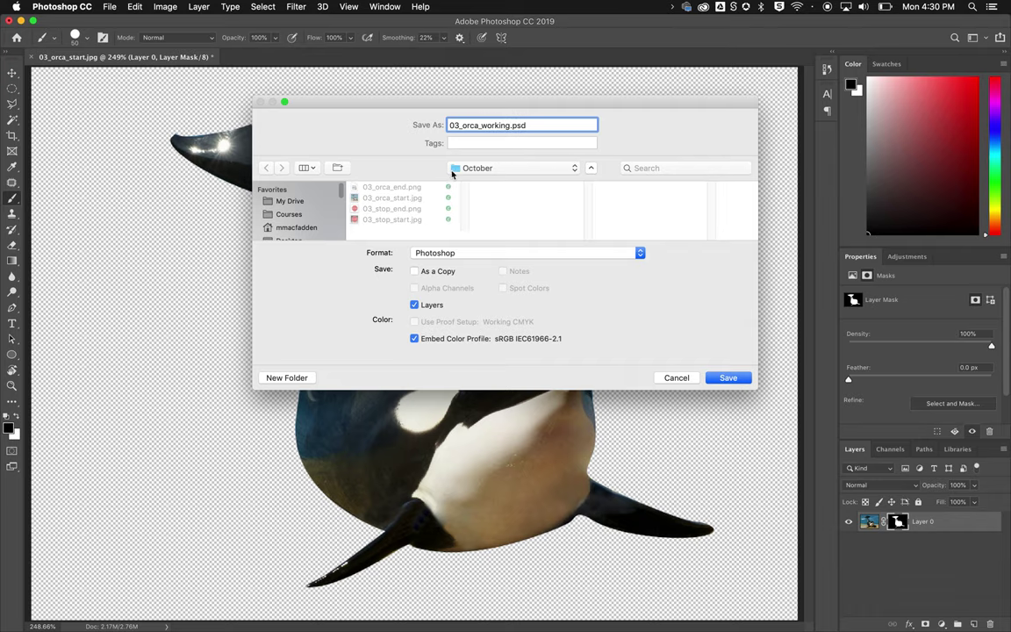
{"action": "left_click", "coordinate": [728, 377]}
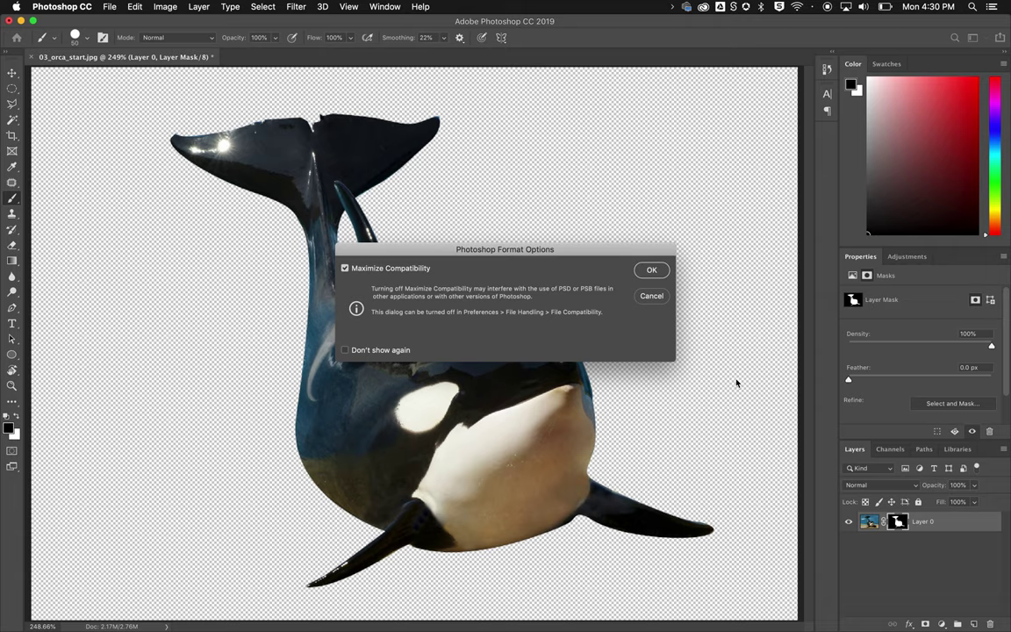
{"action": "left_click", "coordinate": [652, 271]}
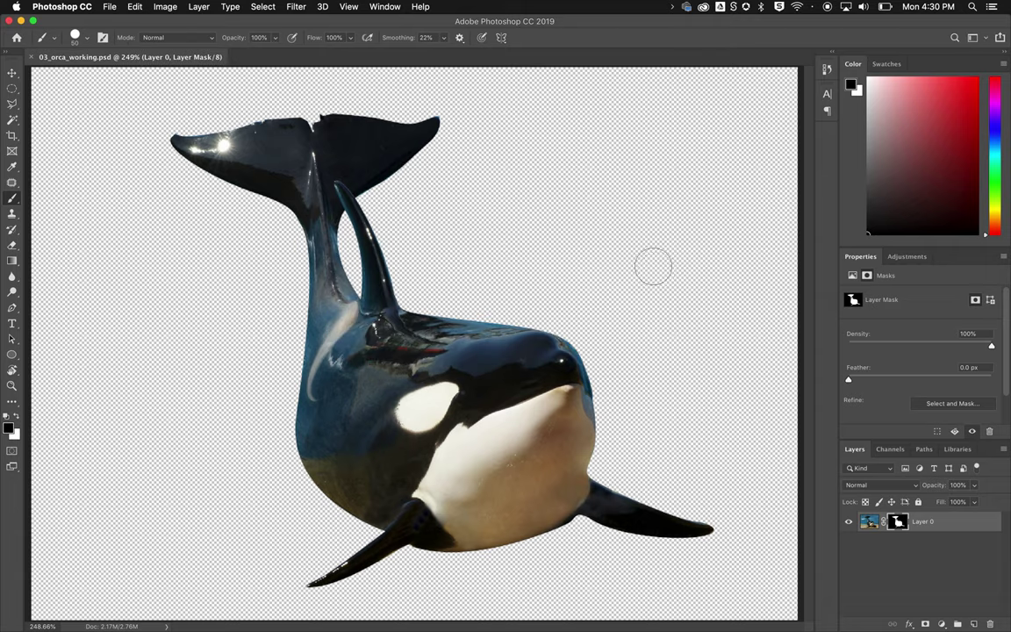